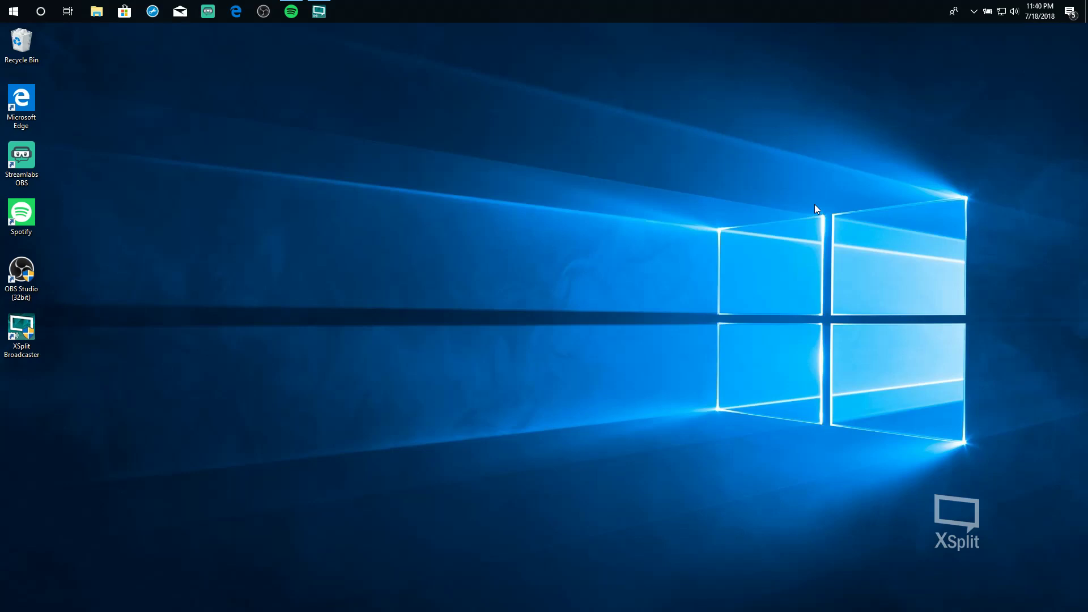
- Launch OBS Studio from its desktop shortcut
double_click(21, 262)
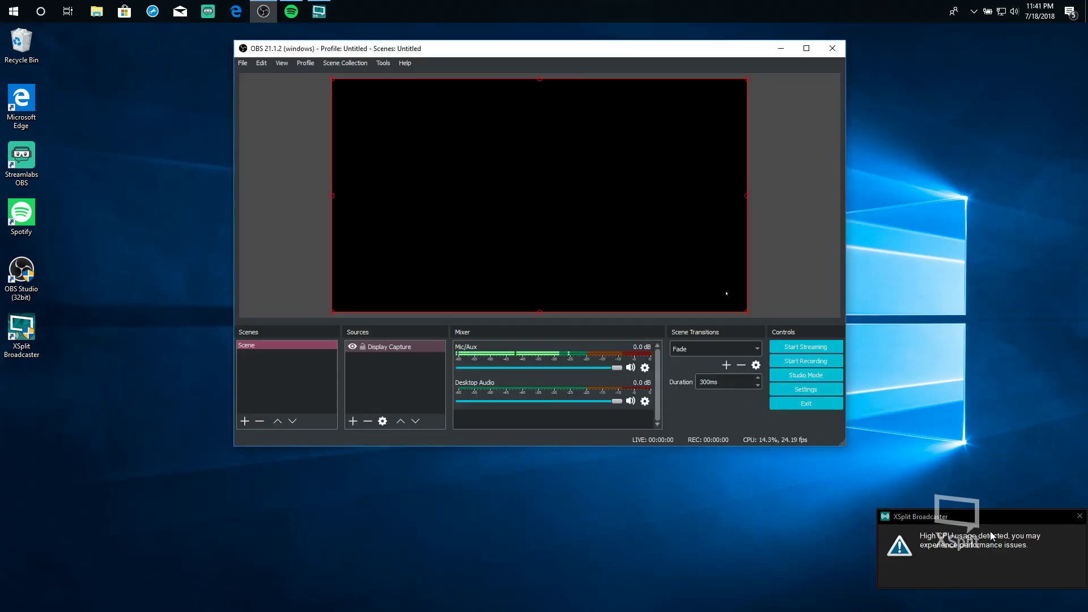
- Dismiss the high-CPU notification and remove the Display Capture source from the scene
click(1080, 518)
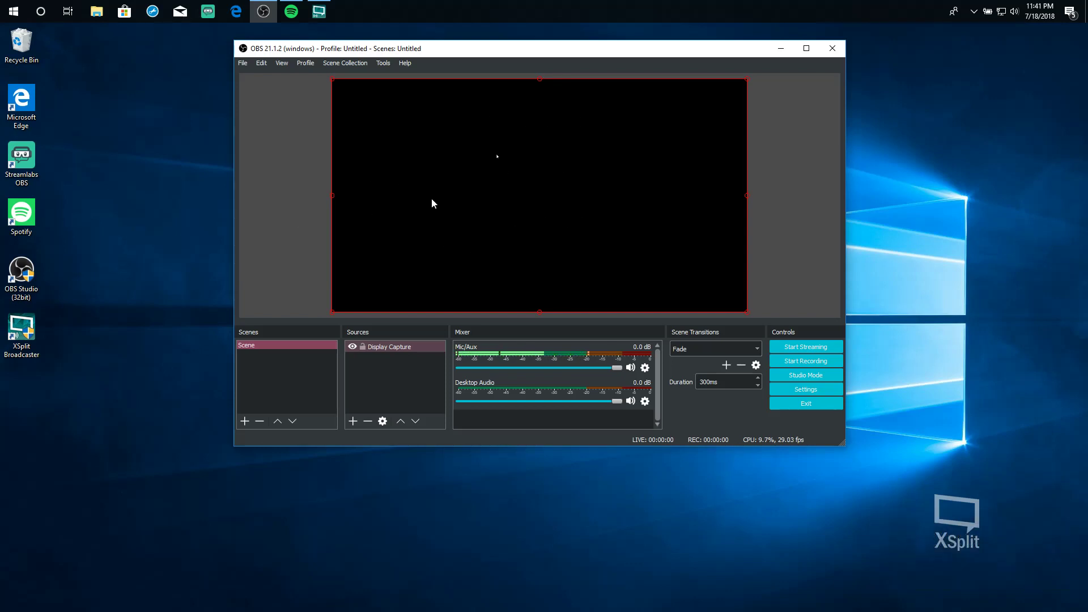
click(377, 349)
right_click(379, 350)
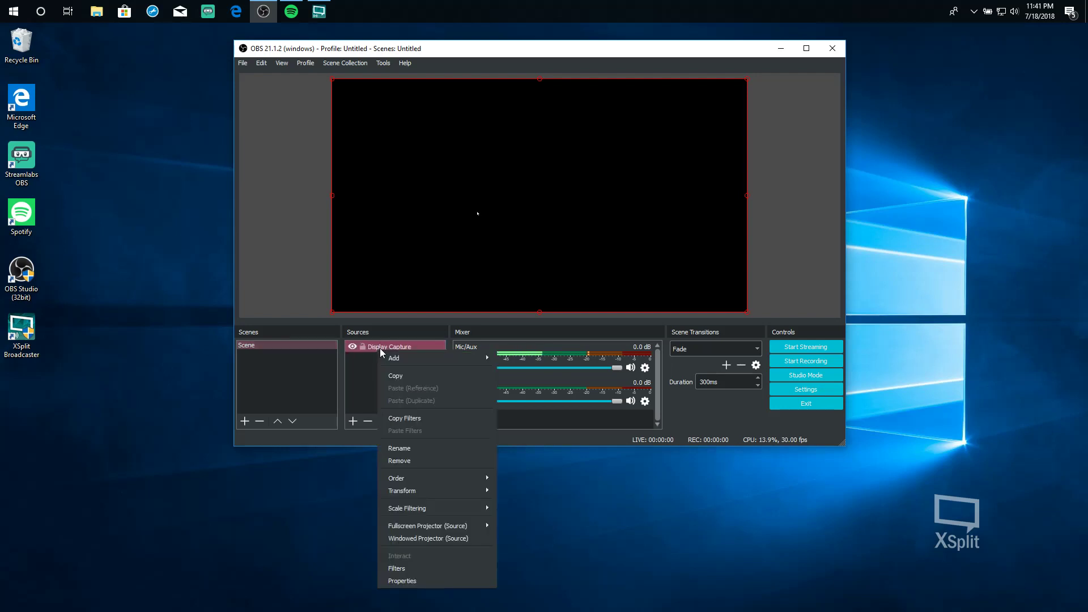
click(423, 460)
click(573, 266)
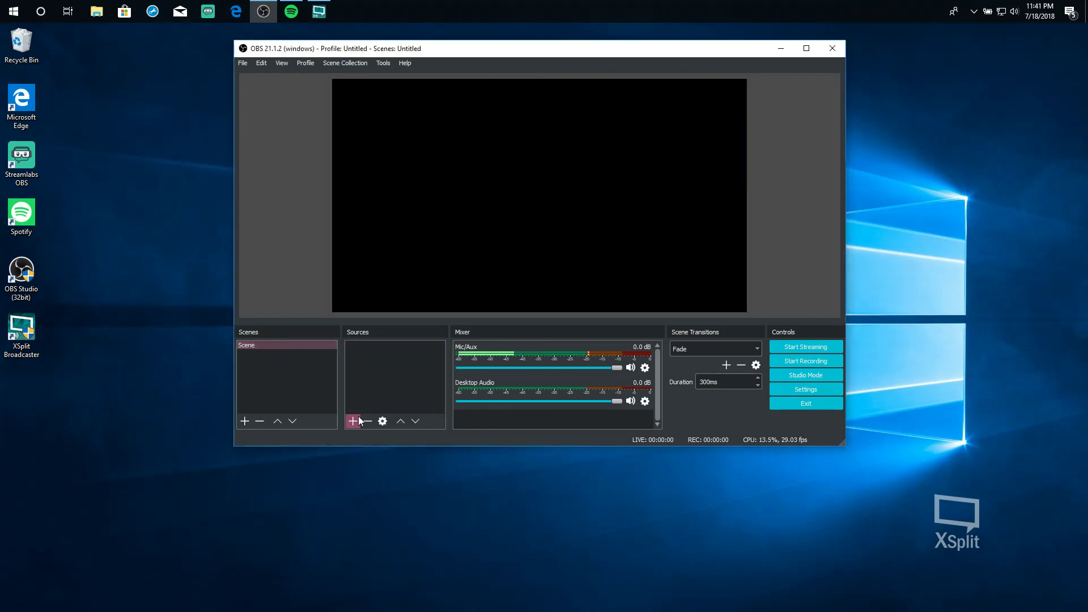
- Re-add a Display Capture source with its default name and properties
click(353, 420)
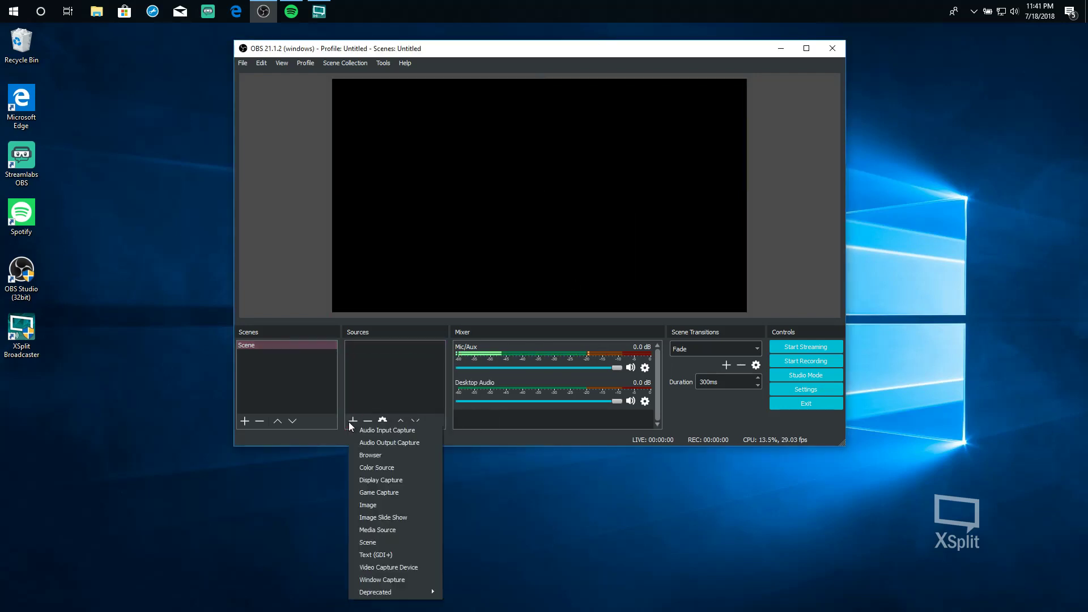
click(407, 479)
click(574, 330)
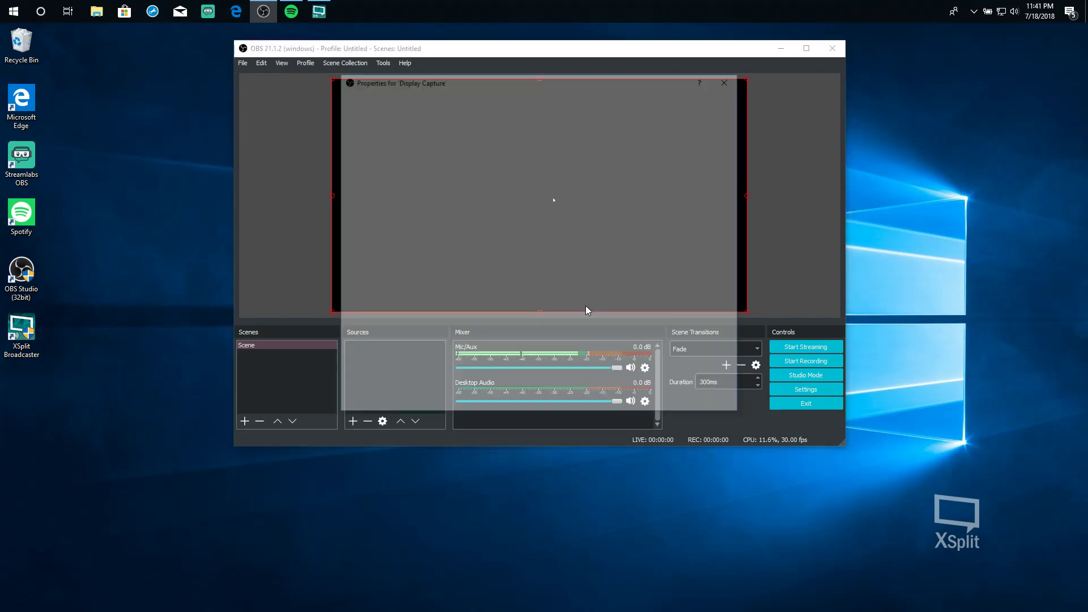
click(684, 403)
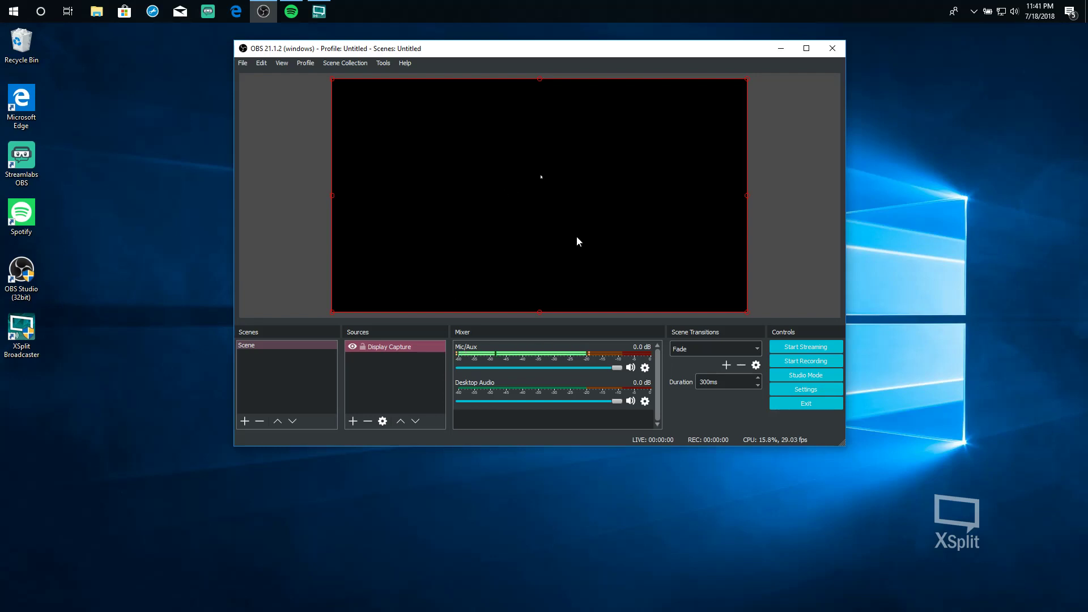
- Close OBS and reach the Switchable Graphics application list in AMD Radeon Settings
click(832, 50)
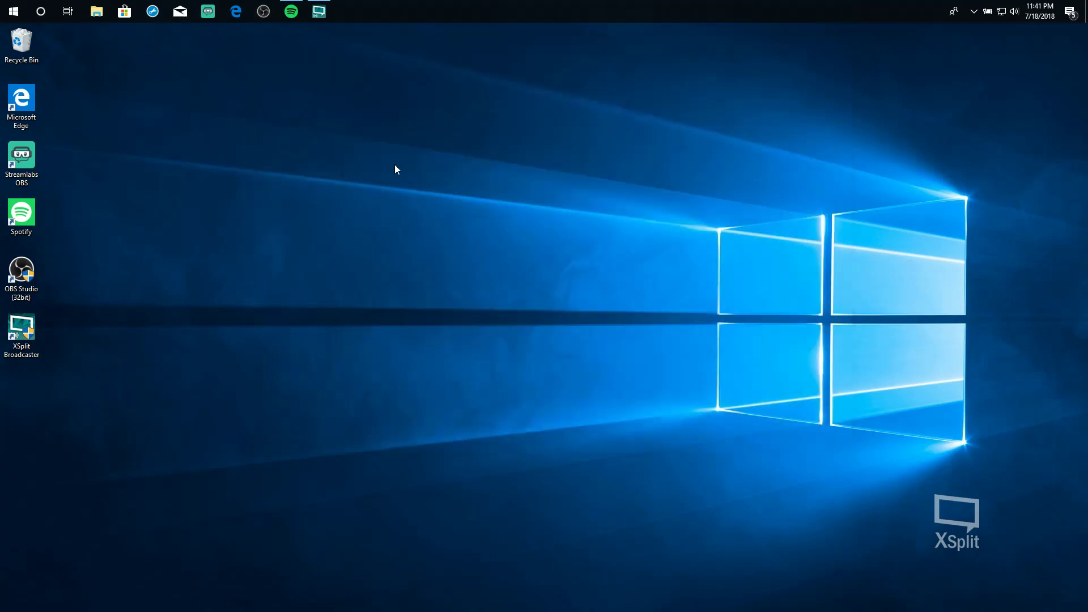
right_click(394, 164)
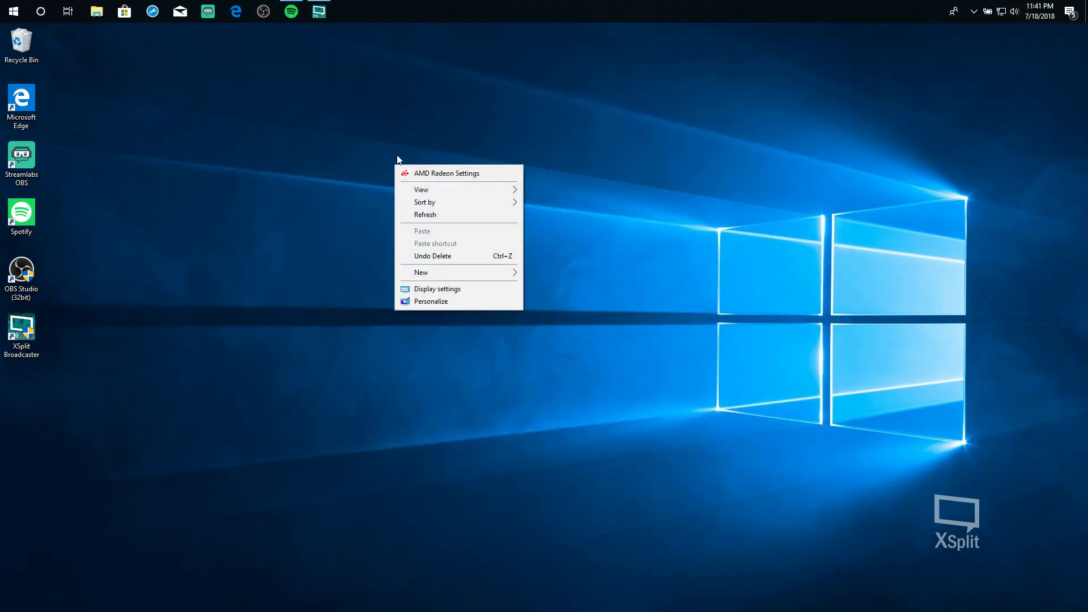
click(460, 173)
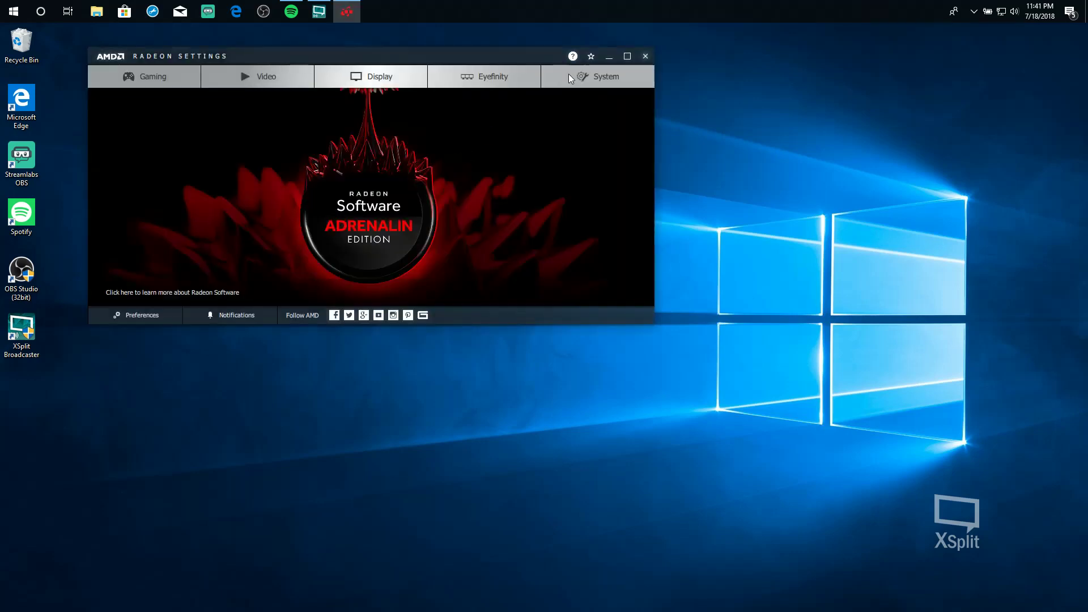
click(574, 73)
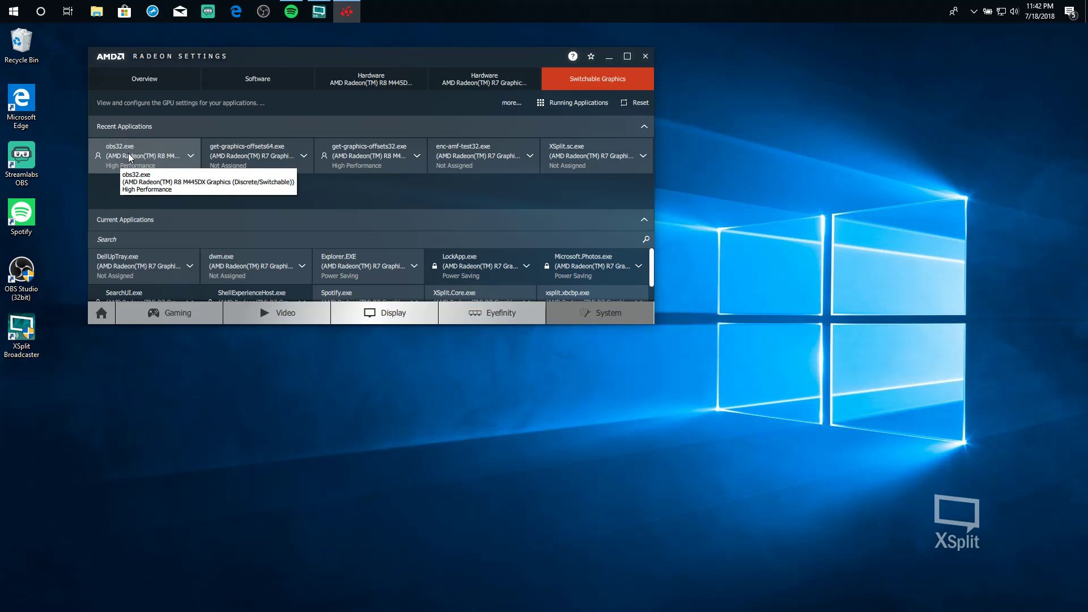
- Assign obs32.exe the Power Saving profile and close AMD Radeon Settings
click(130, 156)
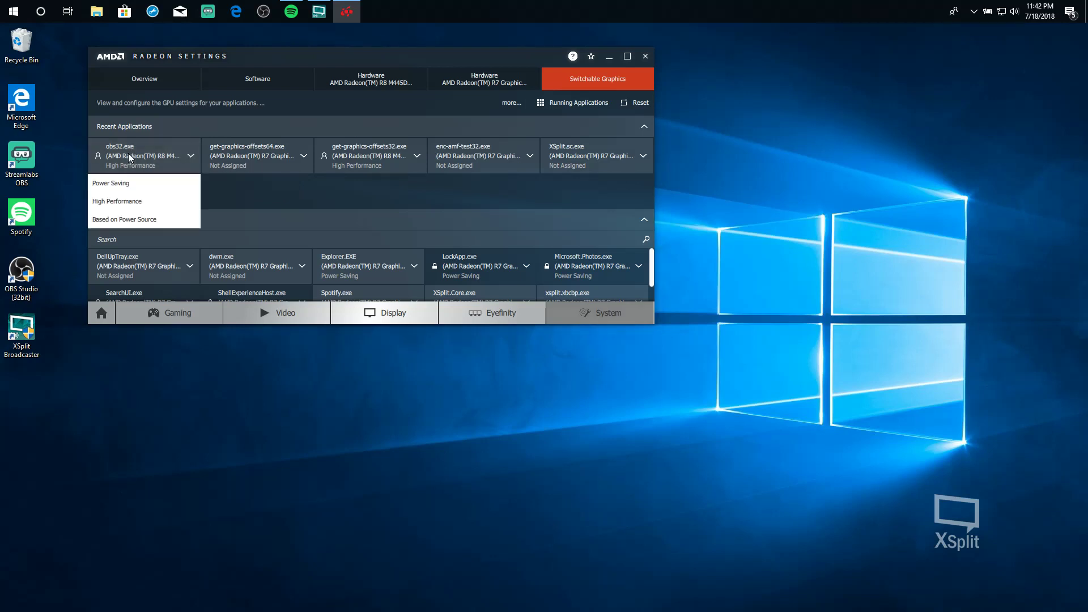
click(127, 184)
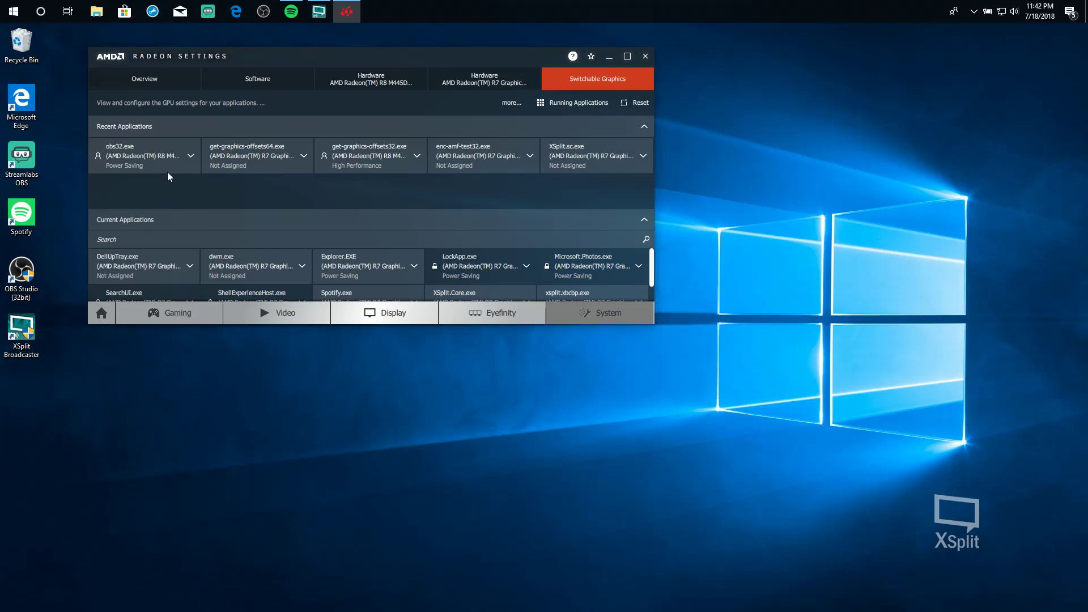
click(644, 56)
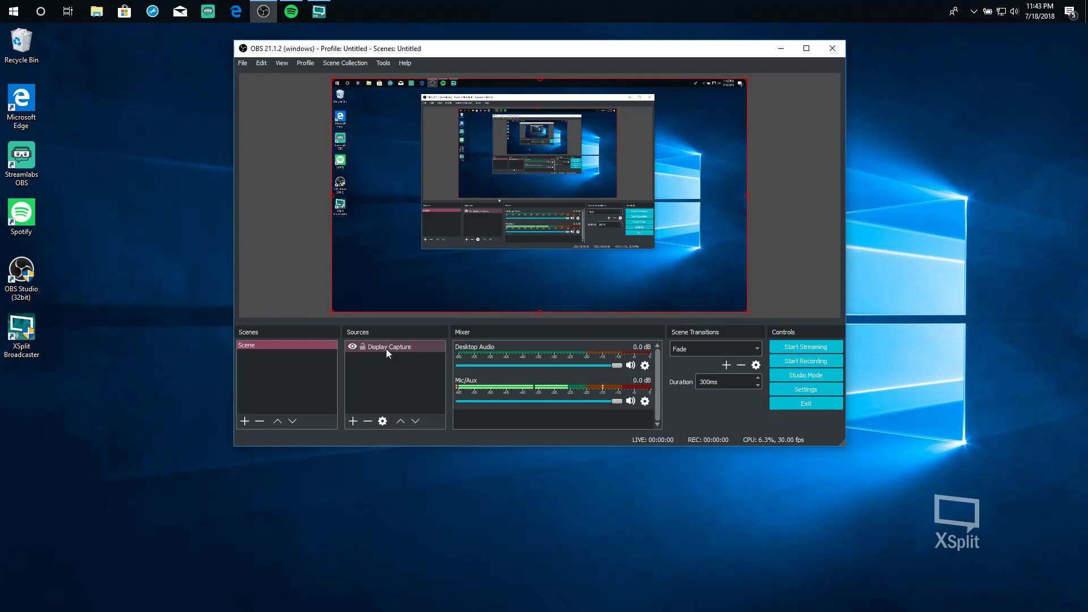
- Add a new Window Capture source with its default name
click(400, 344)
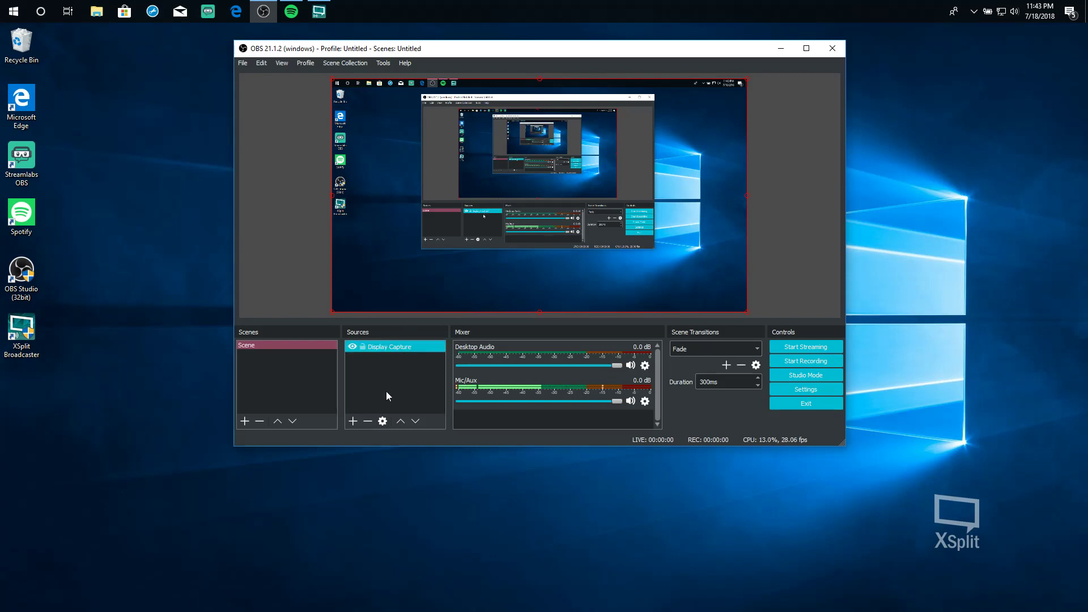
click(352, 421)
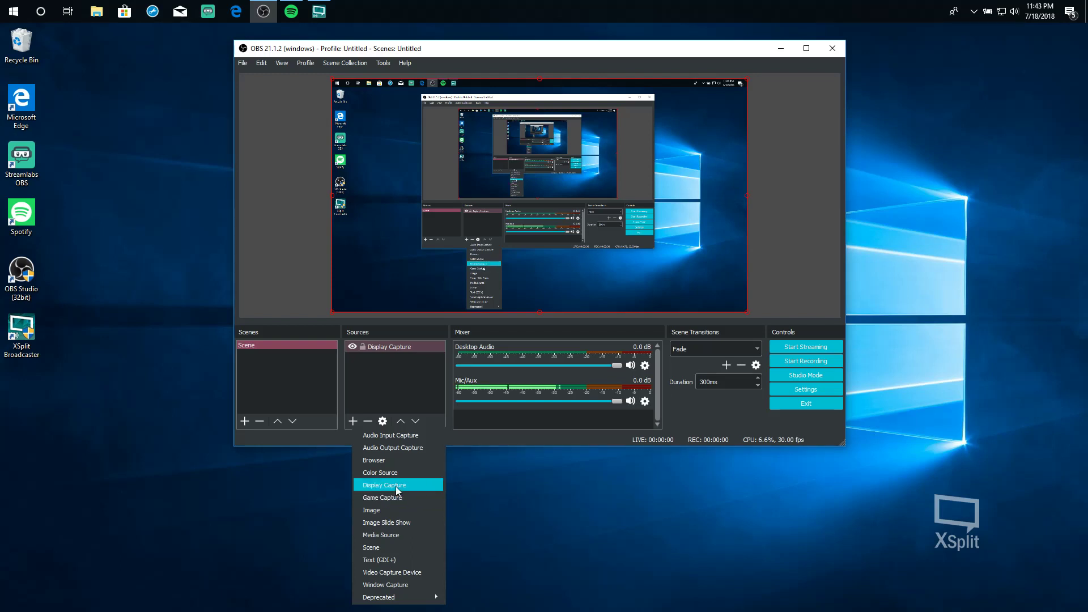
click(413, 583)
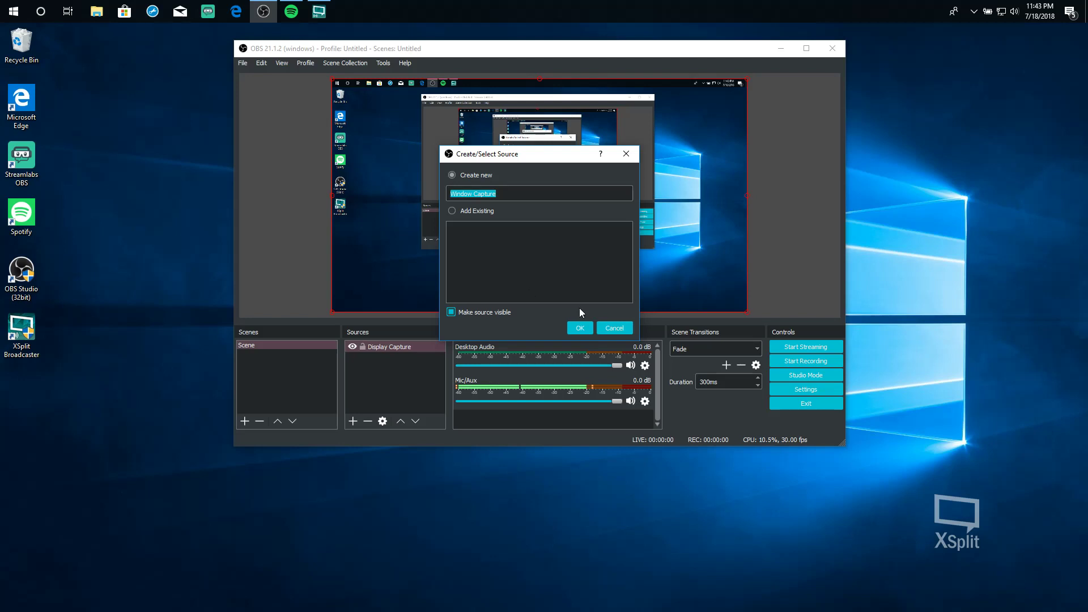
click(578, 328)
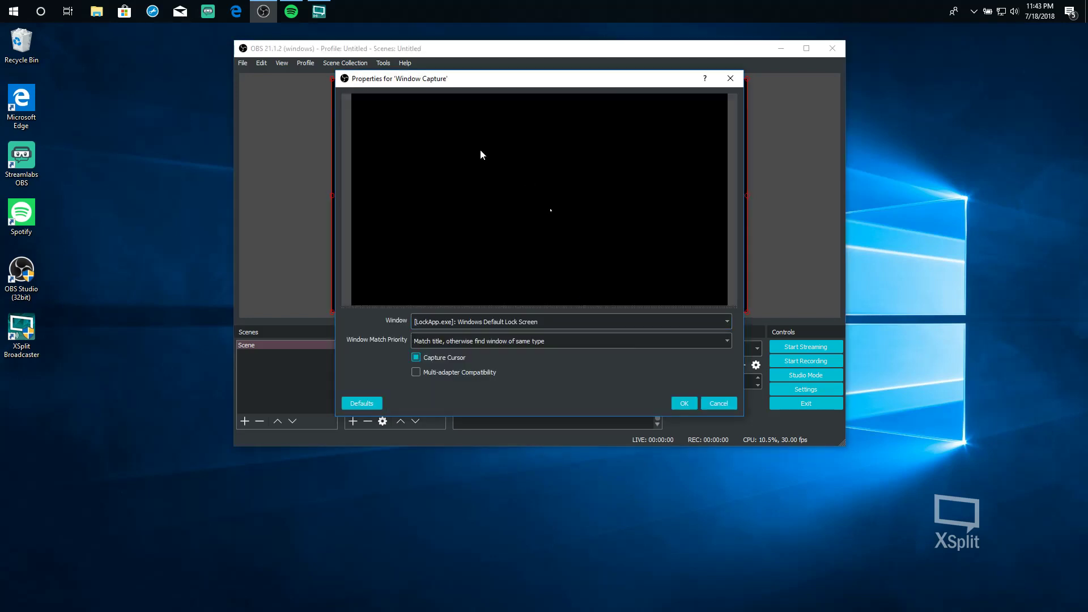
- Try the explorer and LockApp windows as the capture target, leaving window matching unchanged
click(461, 324)
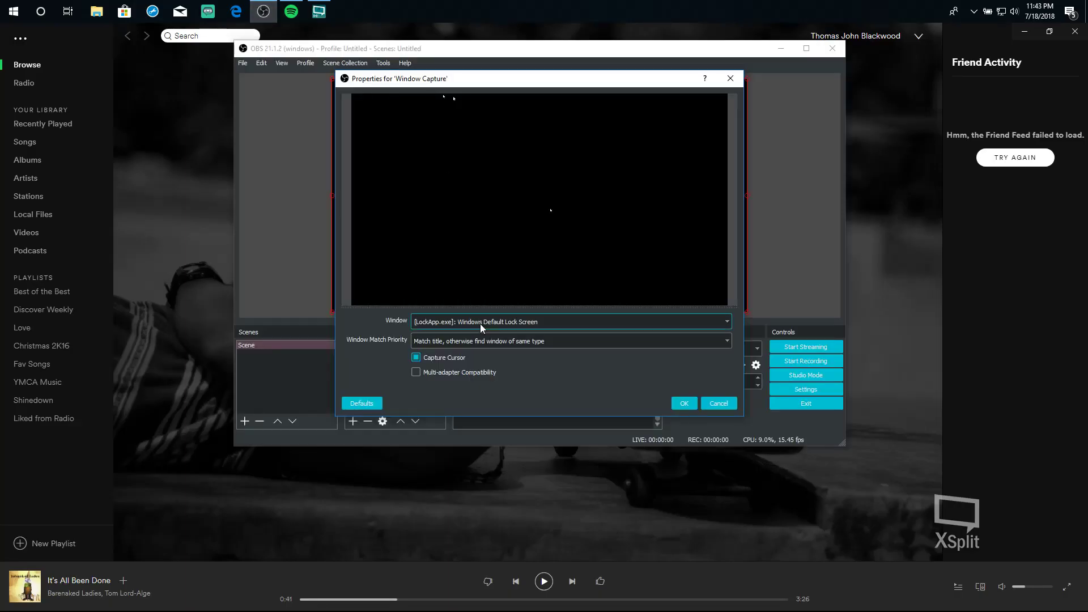
click(480, 324)
click(472, 335)
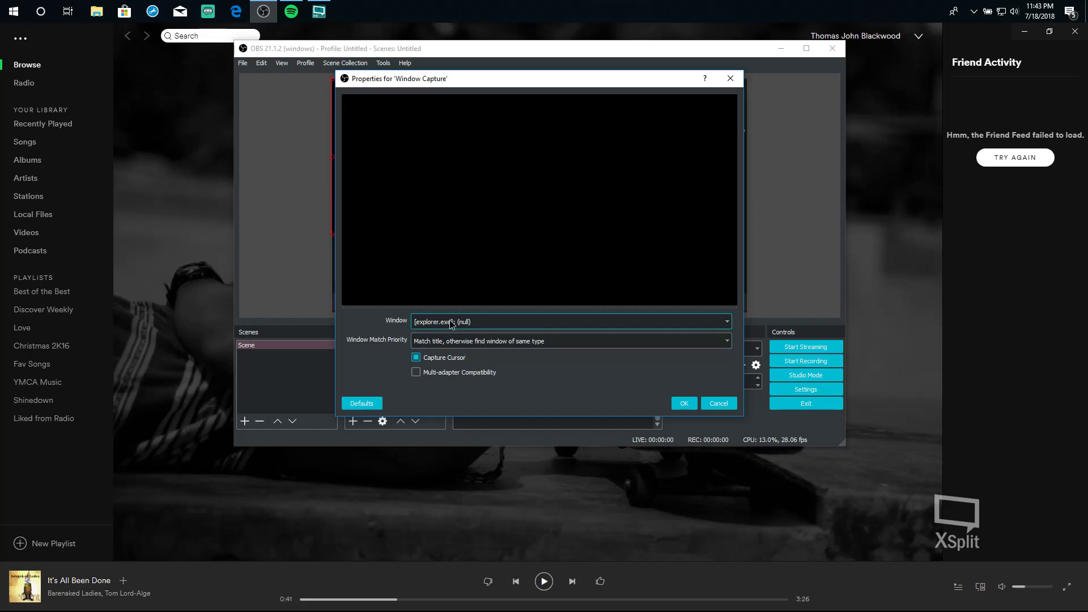
click(442, 342)
click(437, 344)
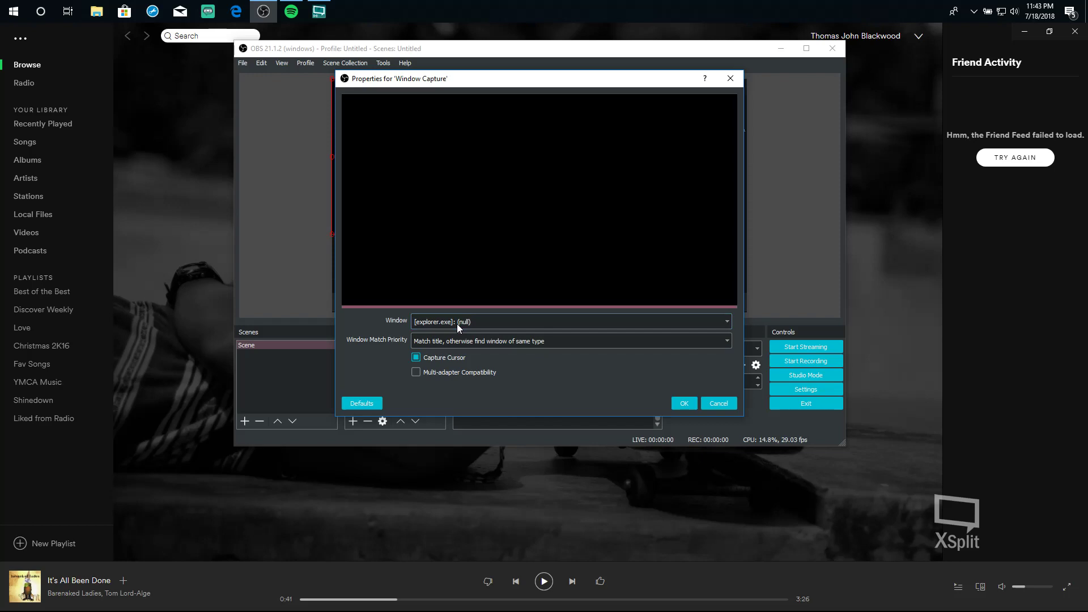
click(557, 321)
click(480, 332)
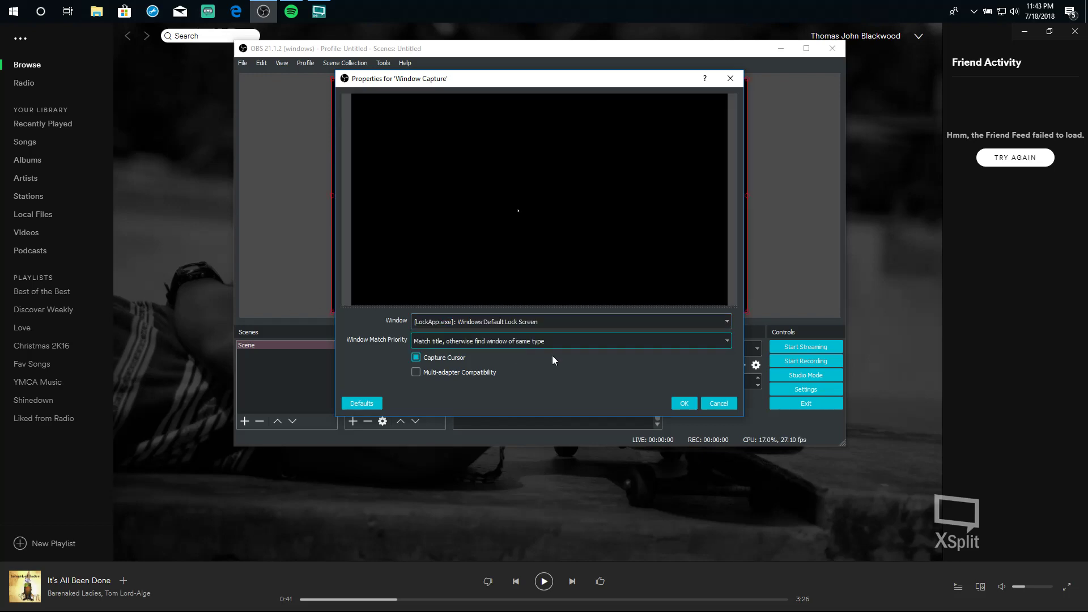
click(717, 405)
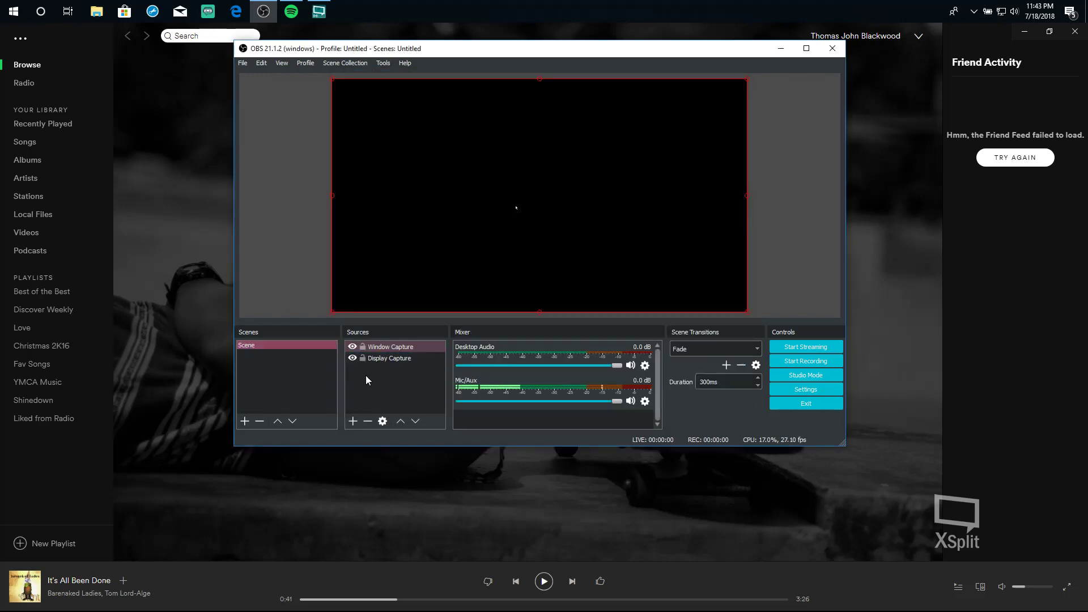
- Remove the black Window Capture source, leaving only Display Capture
right_click(387, 349)
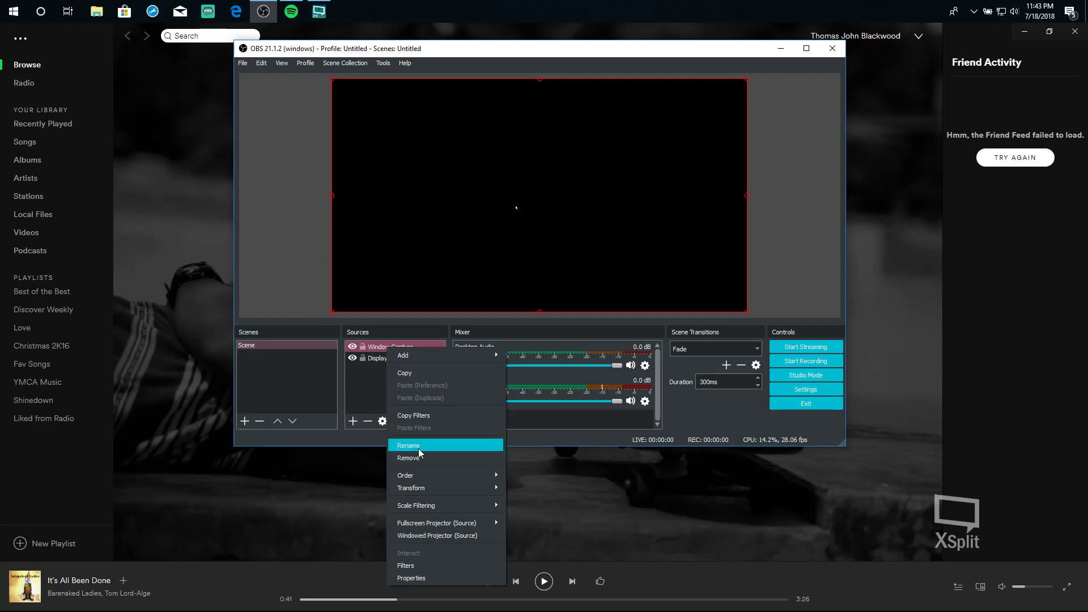
click(408, 457)
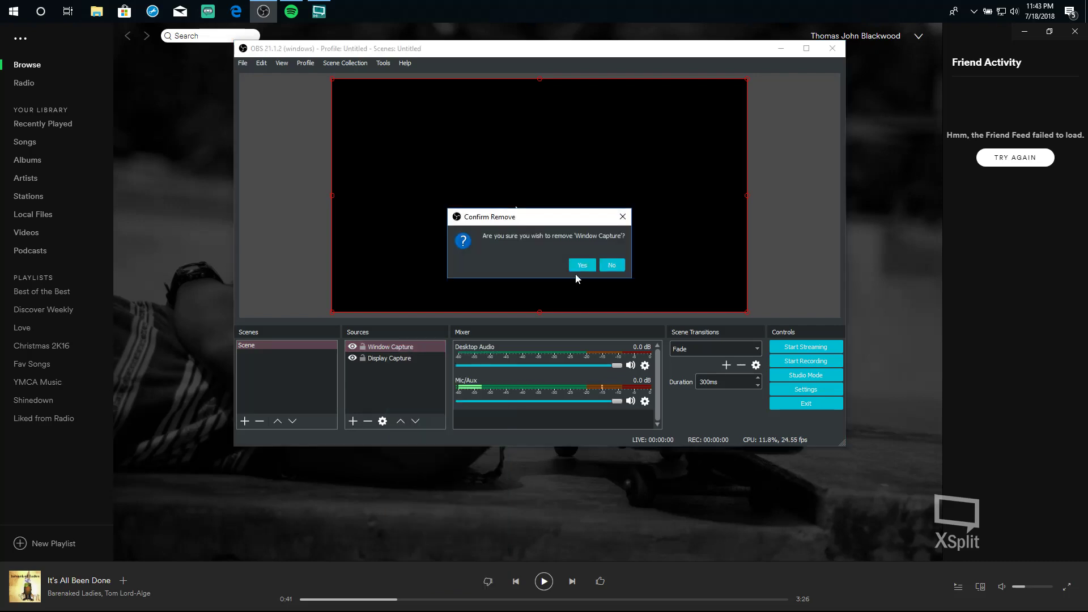
click(578, 269)
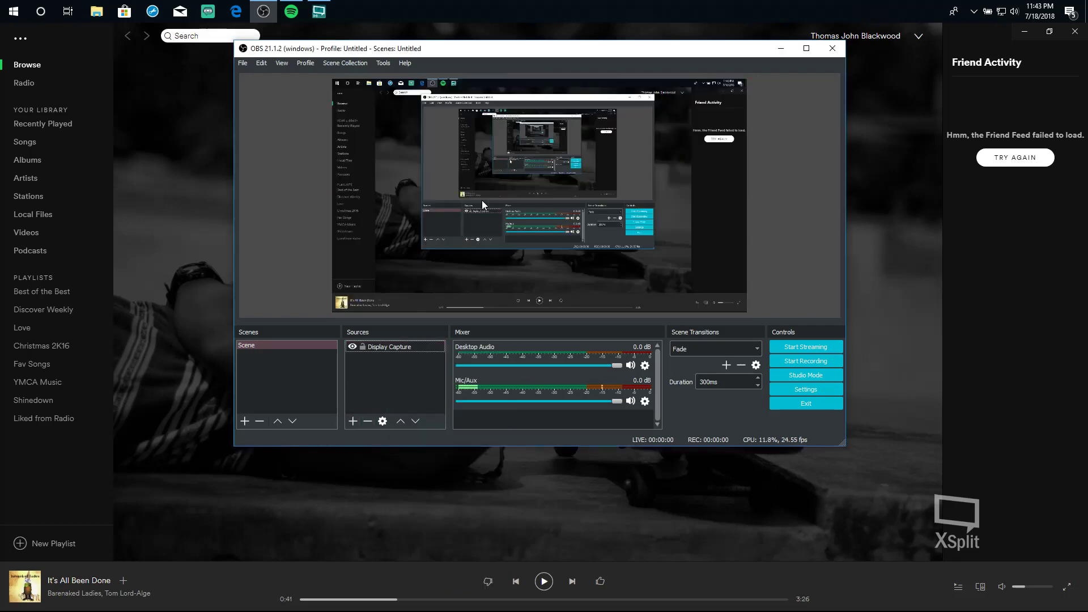
- Add a Window Capture source targeting the [Spotify.exe]: Spotify window
click(351, 421)
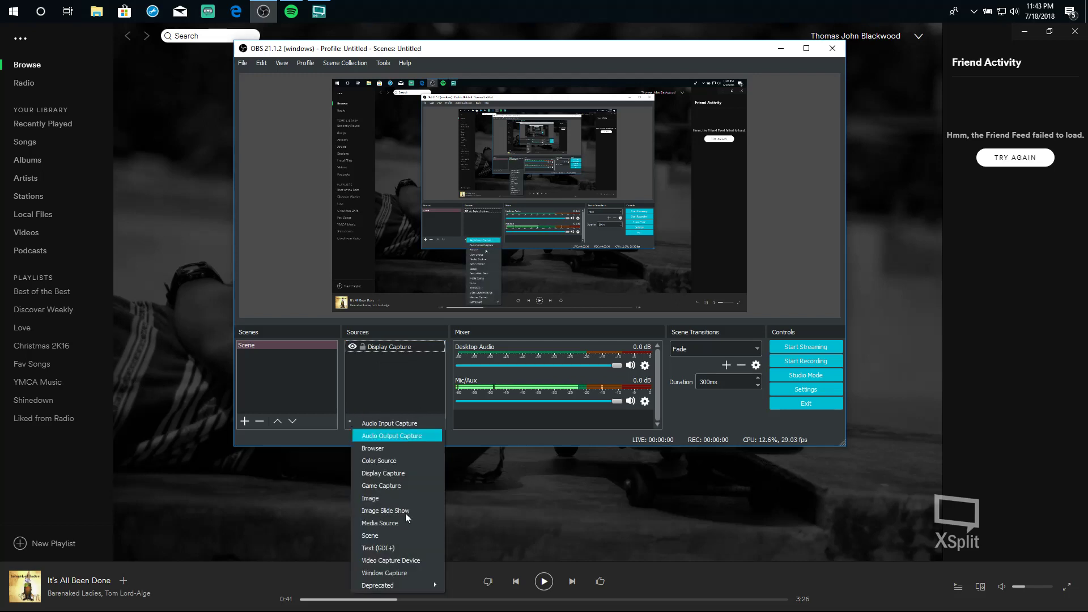
click(386, 573)
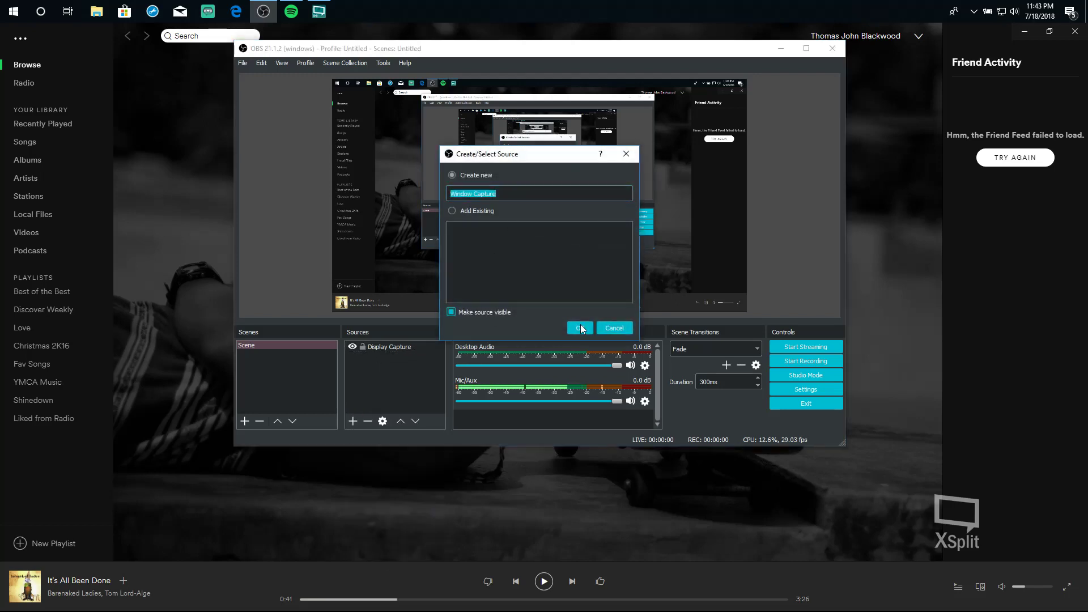
click(578, 328)
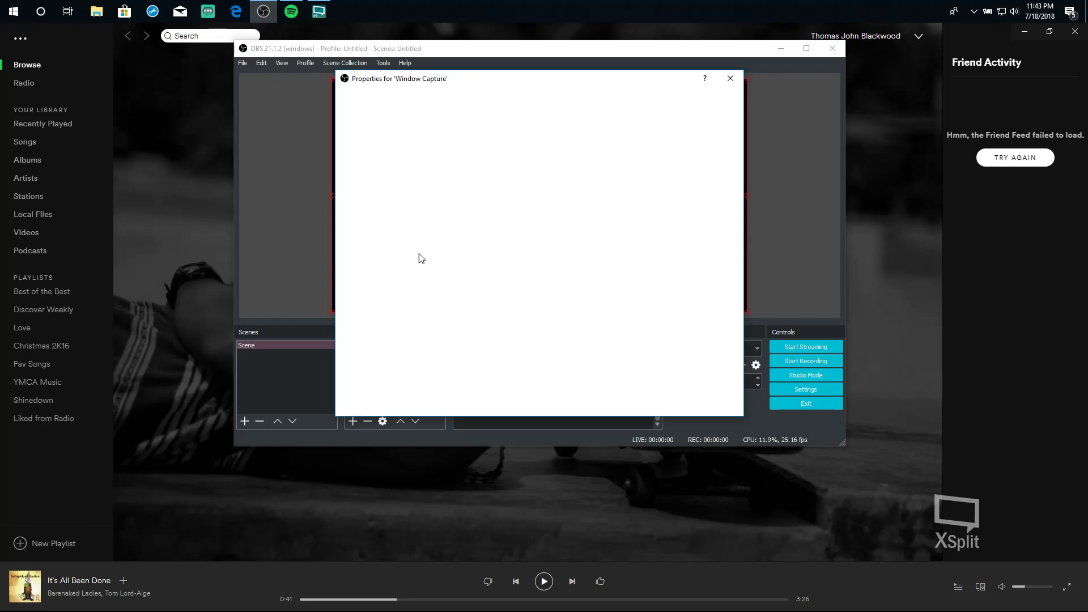
click(454, 322)
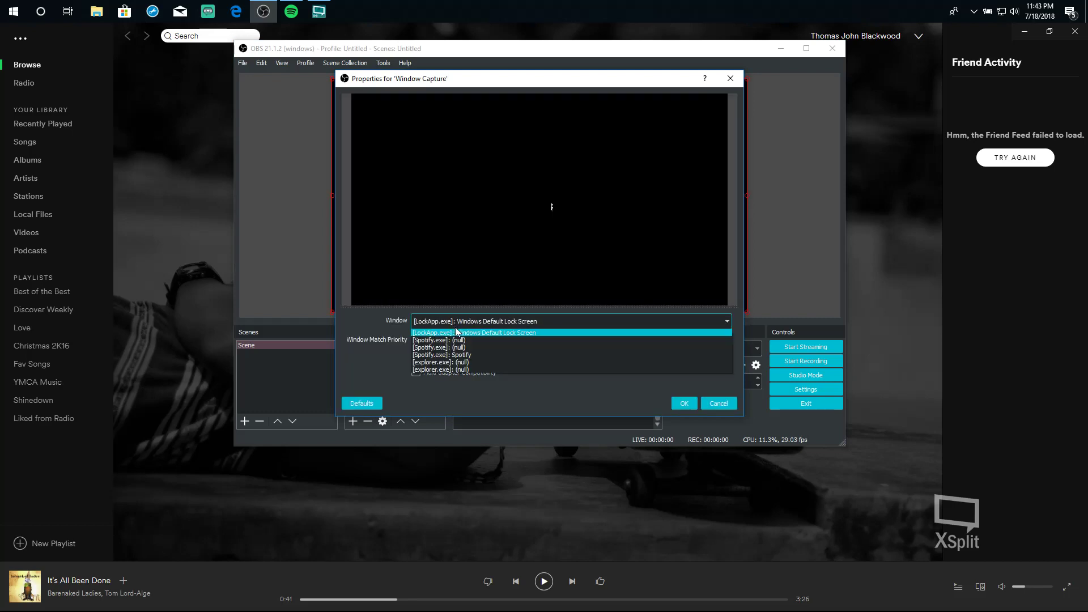
click(459, 355)
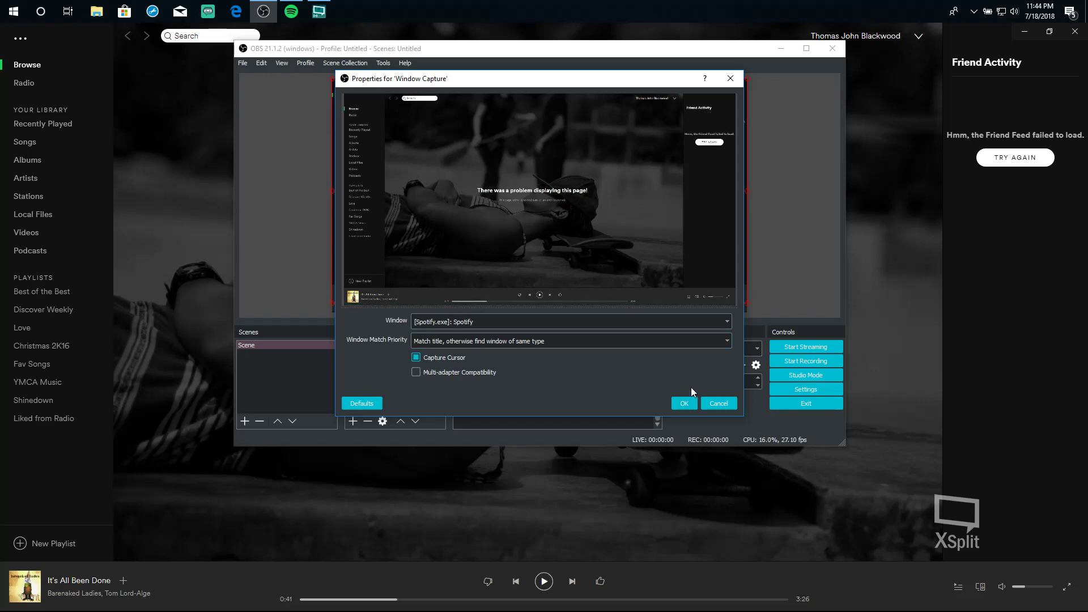
click(684, 403)
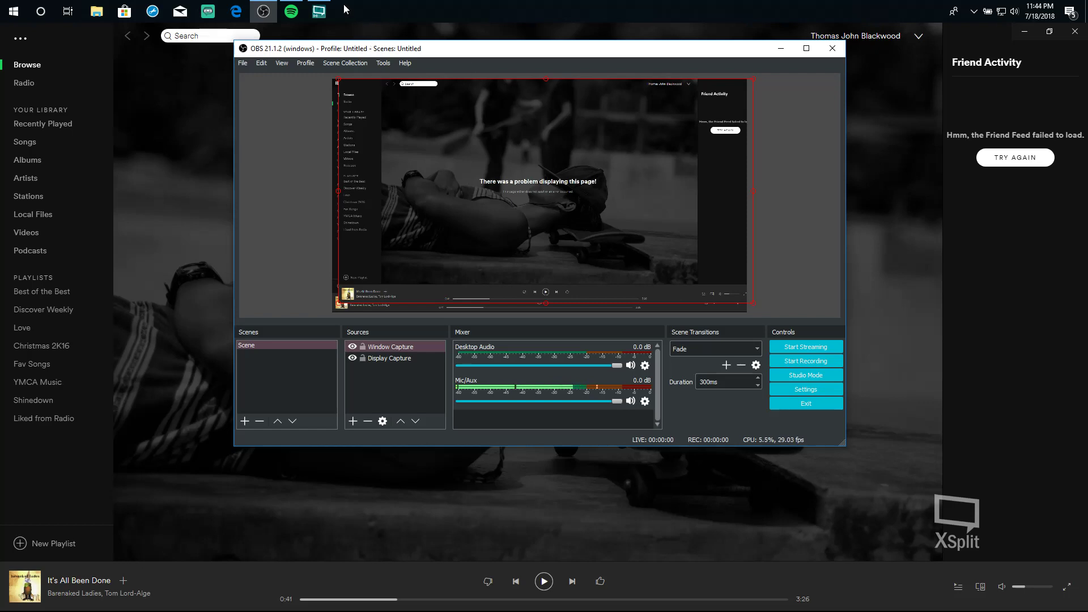
click(318, 12)
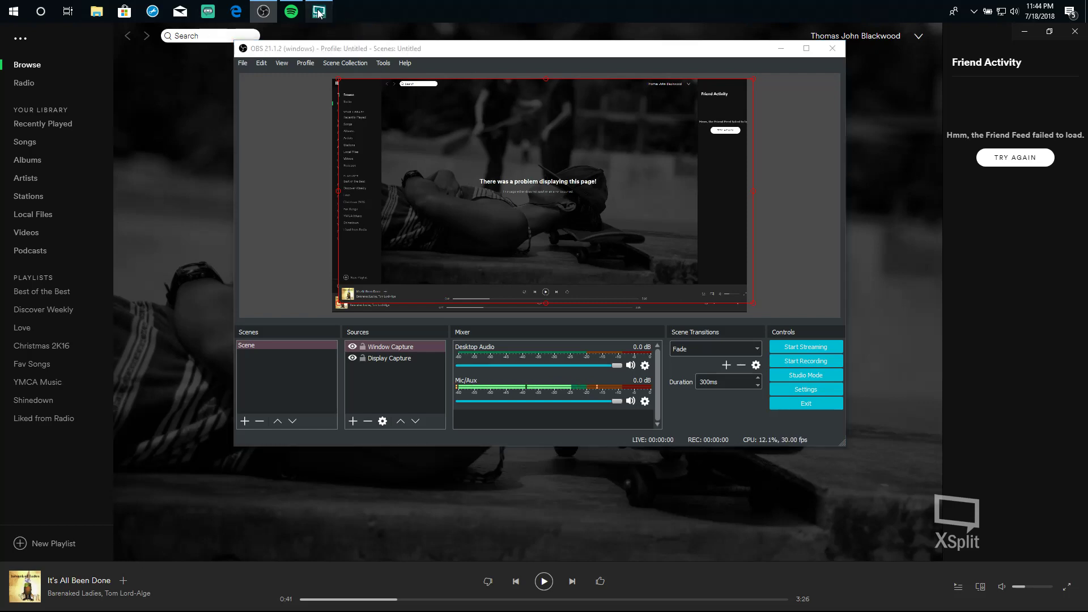